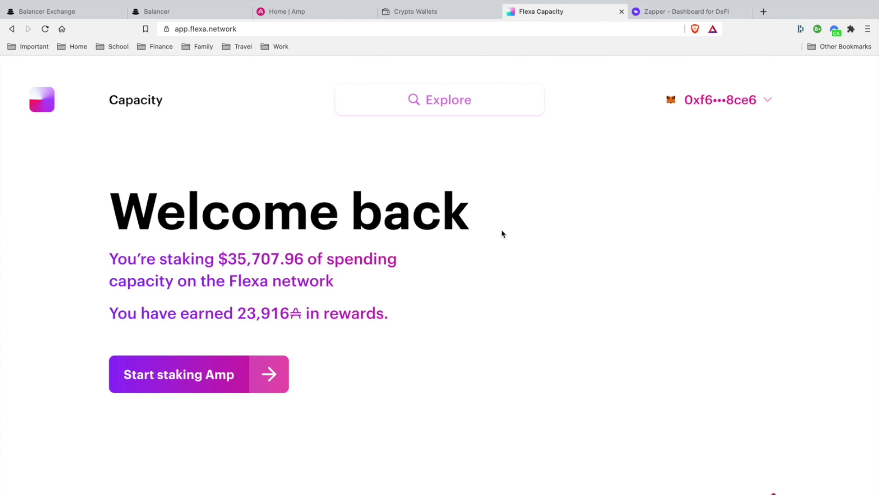
- Switch from the Flexa Capacity staking summary to the Amp website's home page
{"action": "key", "text": "super+3"}
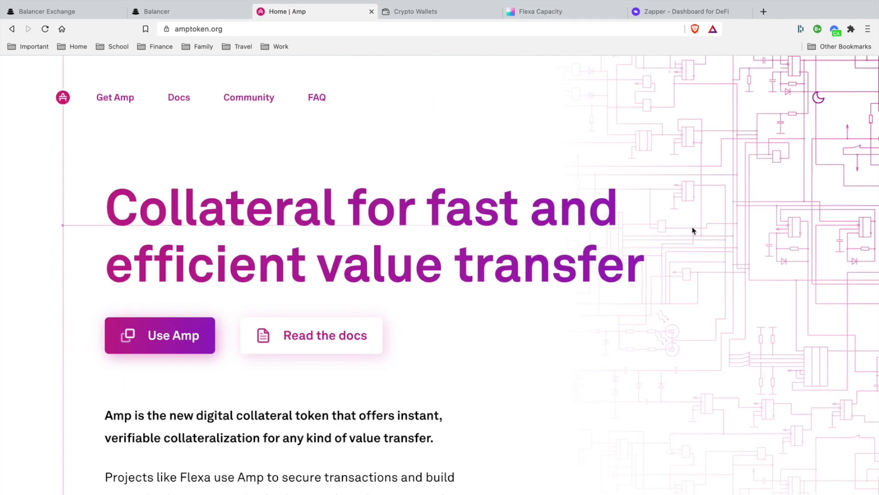
- Open the official AMP token contract's Etherscan page from the Amp website's contract notice
{"action": "scroll", "coordinate": [693, 231], "scroll_direction": "down", "scroll_amount": 20}
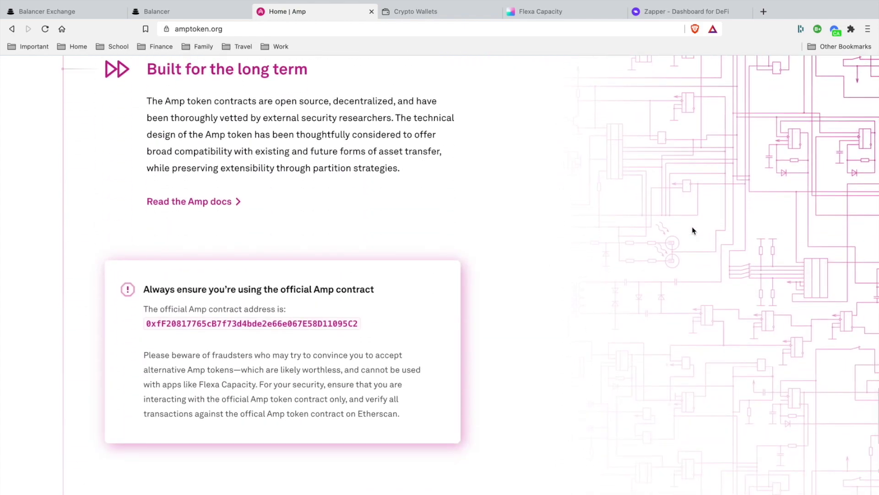
{"action": "left_click", "coordinate": [241, 324]}
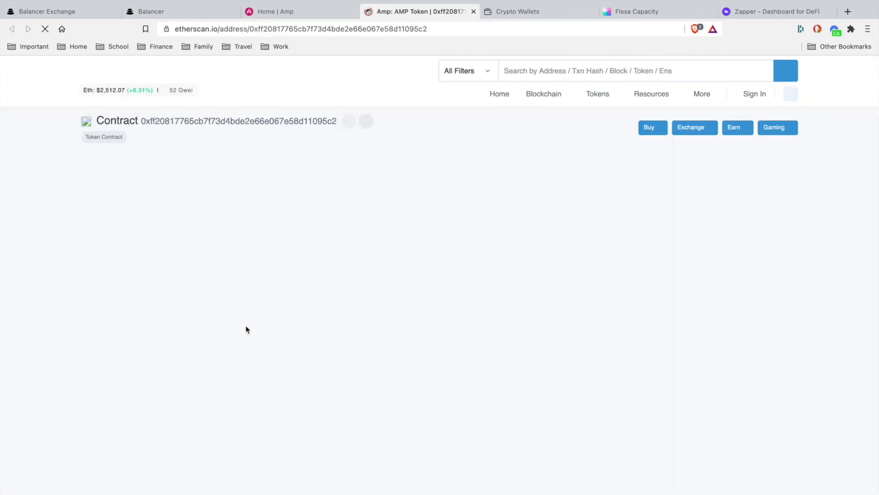
- Copy the AMP contract address from Etherscan and return to Brave's Crypto Wallet
{"action": "left_click", "coordinate": [357, 124]}
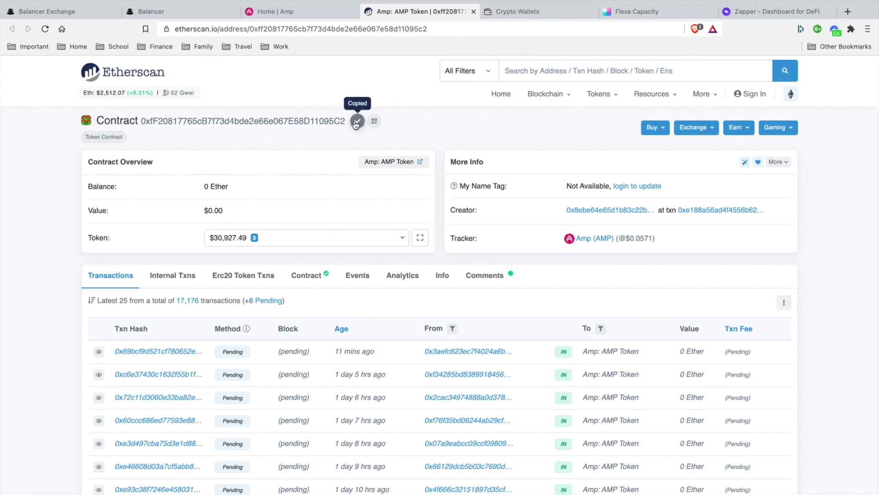
{"action": "left_click", "coordinate": [509, 15]}
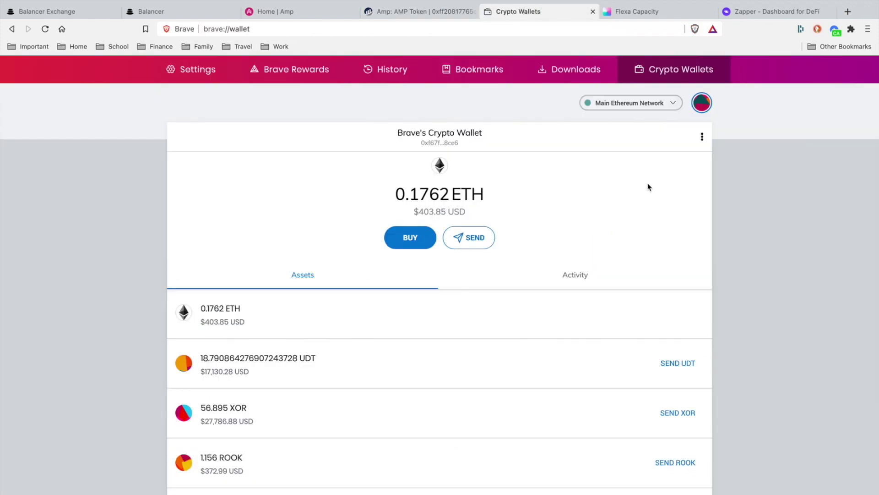
- Add AMP as a custom token from the pasted contract address, showing a 0.563 AMP balance
{"action": "scroll", "coordinate": [648, 187], "scroll_direction": "down", "scroll_amount": 3}
{"action": "left_click", "coordinate": [449, 479]}
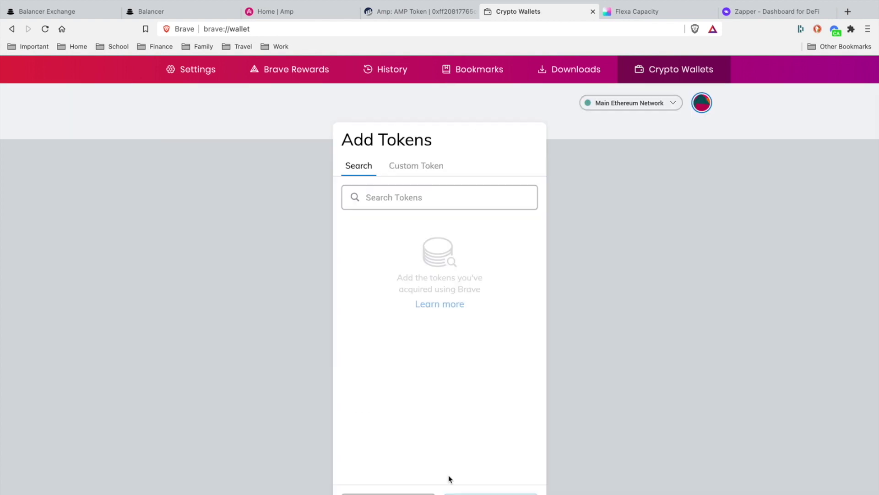
{"action": "left_click", "coordinate": [420, 171]}
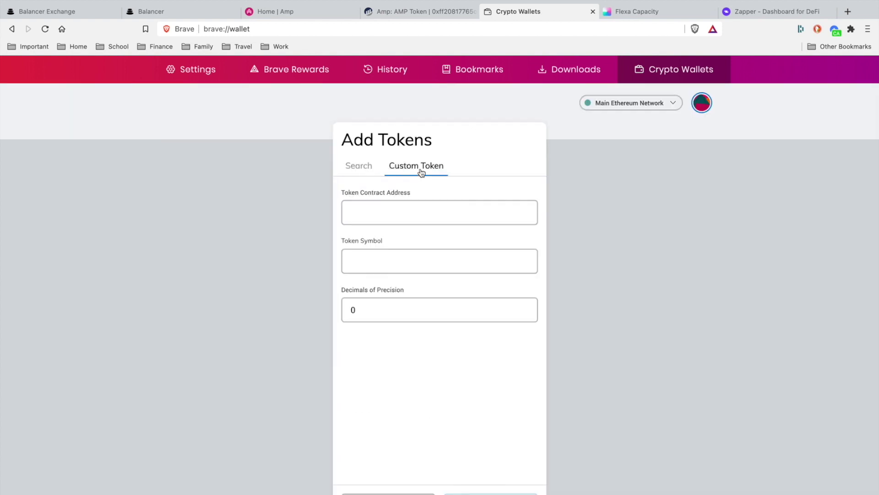
{"action": "left_click", "coordinate": [399, 211]}
{"action": "key", "text": "ctrl+v"}
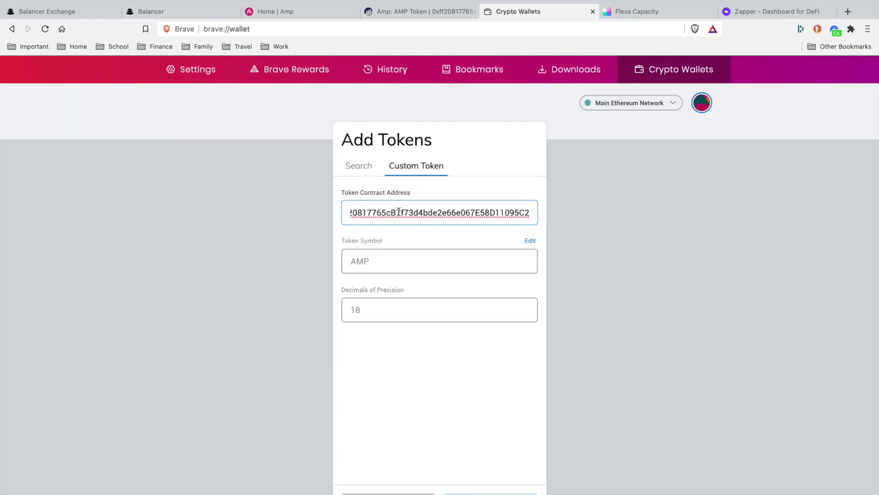
{"action": "left_click", "coordinate": [490, 492]}
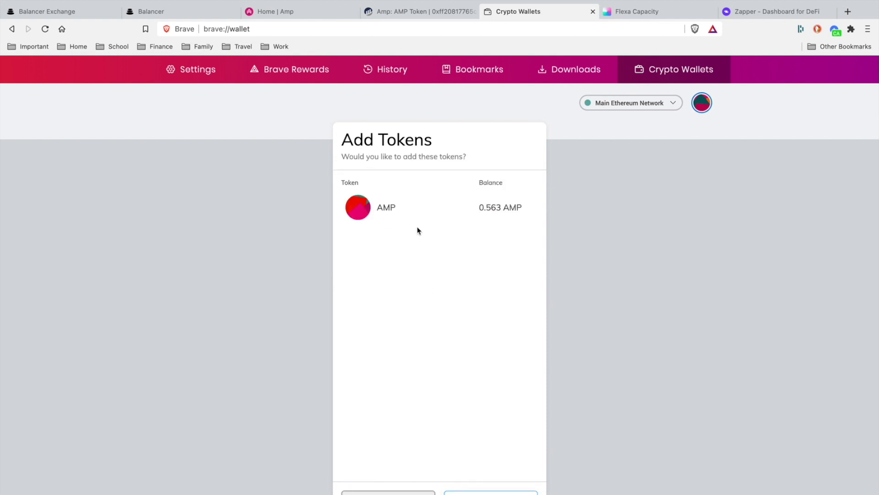
{"action": "left_click", "coordinate": [504, 491]}
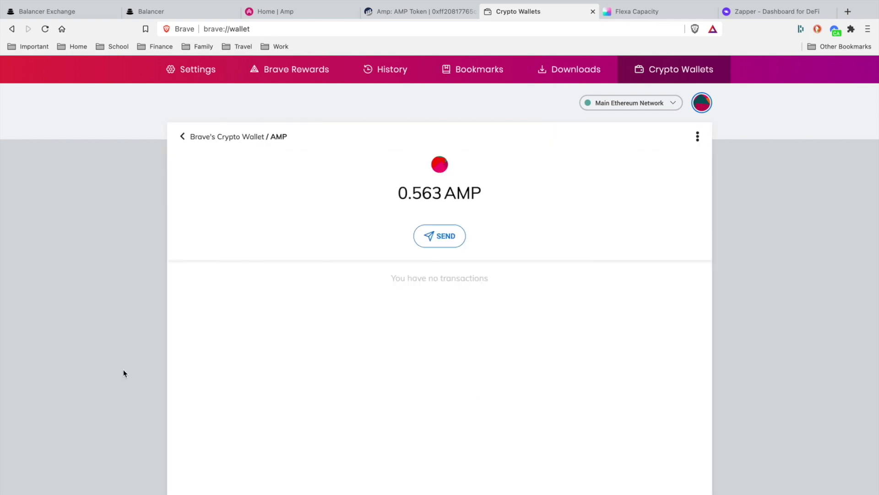
{"action": "left_click", "coordinate": [182, 137]}
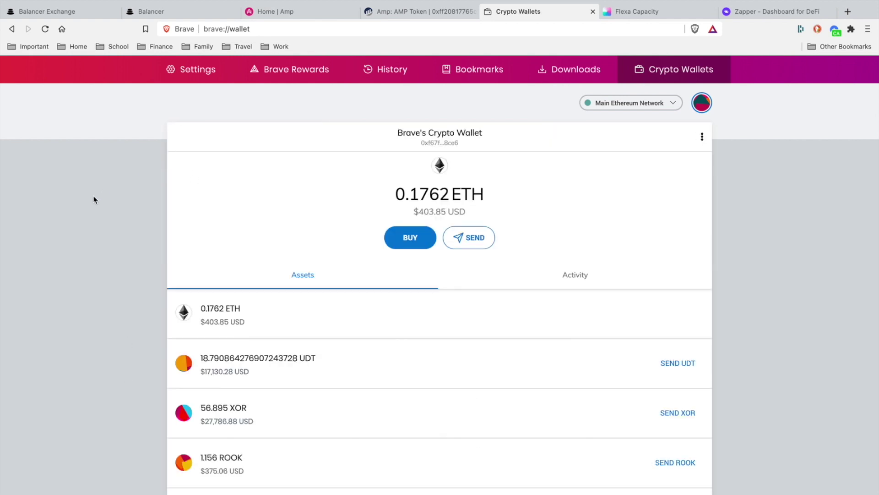
{"action": "scroll", "coordinate": [134, 255], "scroll_direction": "down", "scroll_amount": 3}
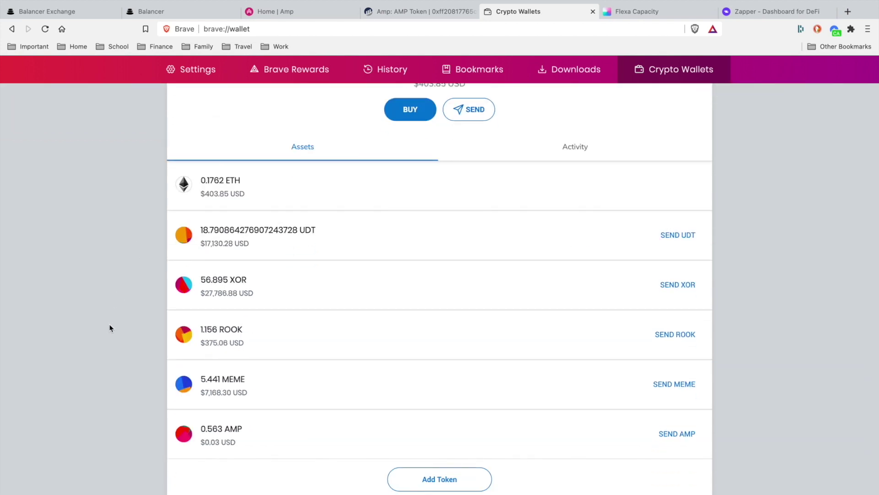
- On Balancer, select AMP via its pasted address as the receive token, keeping ETH as payment
{"action": "left_click", "coordinate": [58, 17]}
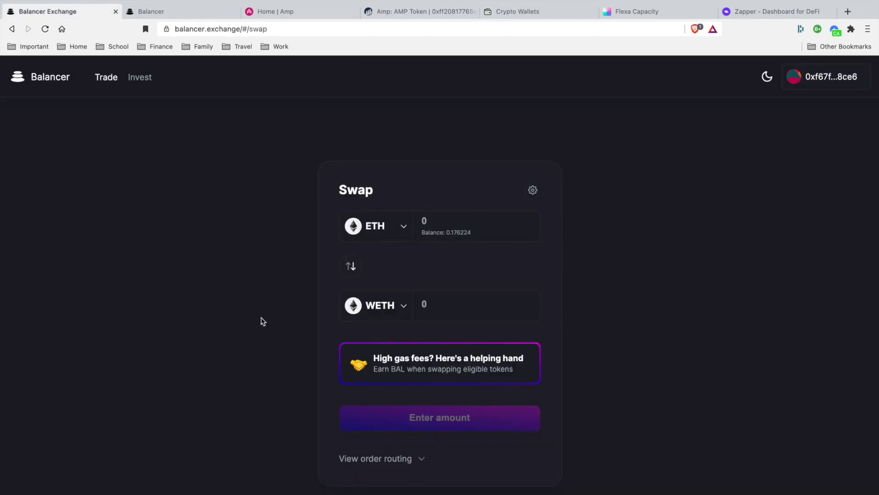
{"action": "left_click", "coordinate": [382, 306]}
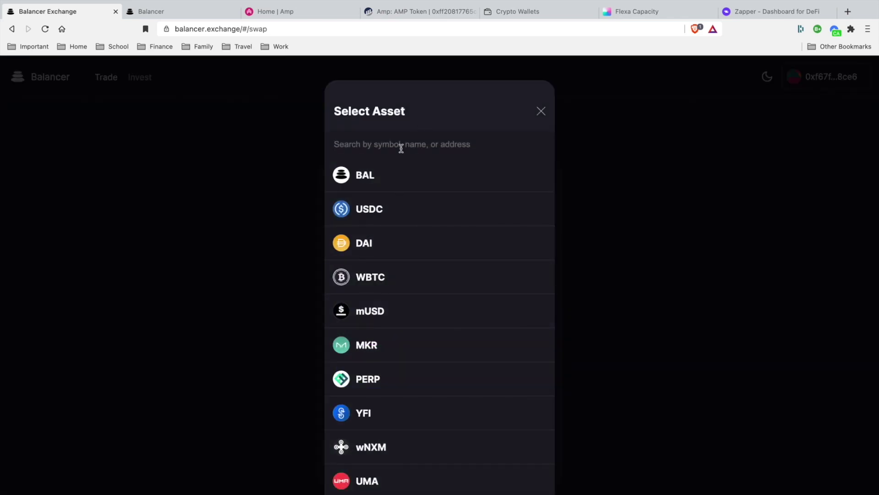
{"action": "key", "text": "super+v"}
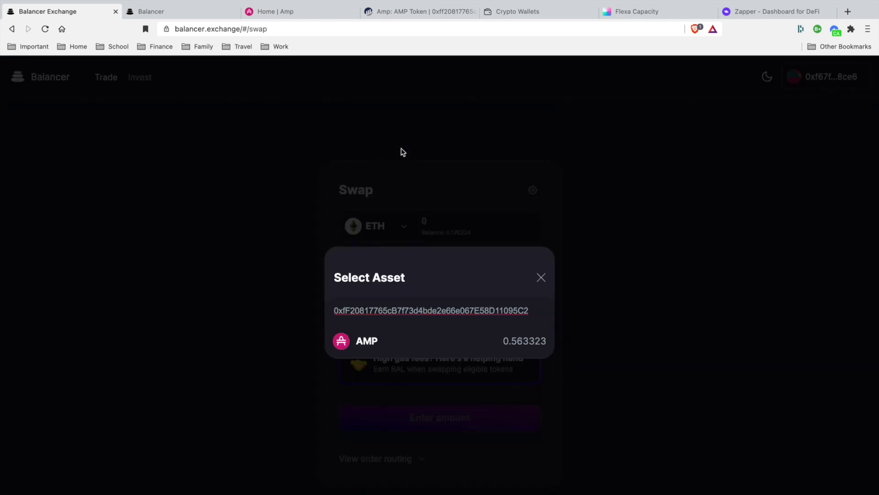
{"action": "left_click", "coordinate": [391, 350]}
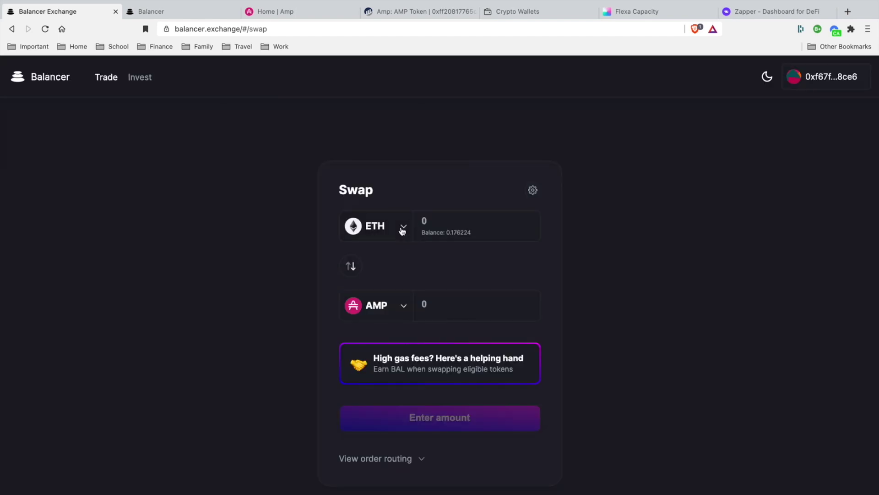
{"action": "left_click", "coordinate": [403, 227]}
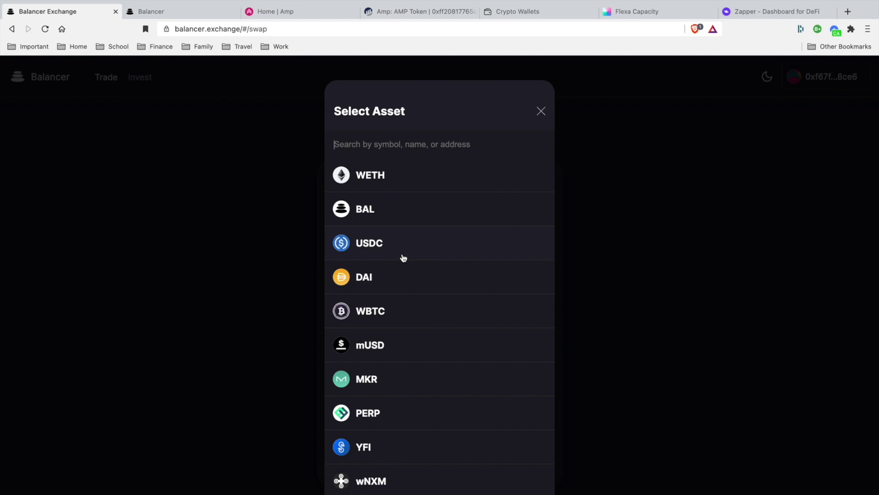
{"action": "left_click", "coordinate": [542, 112]}
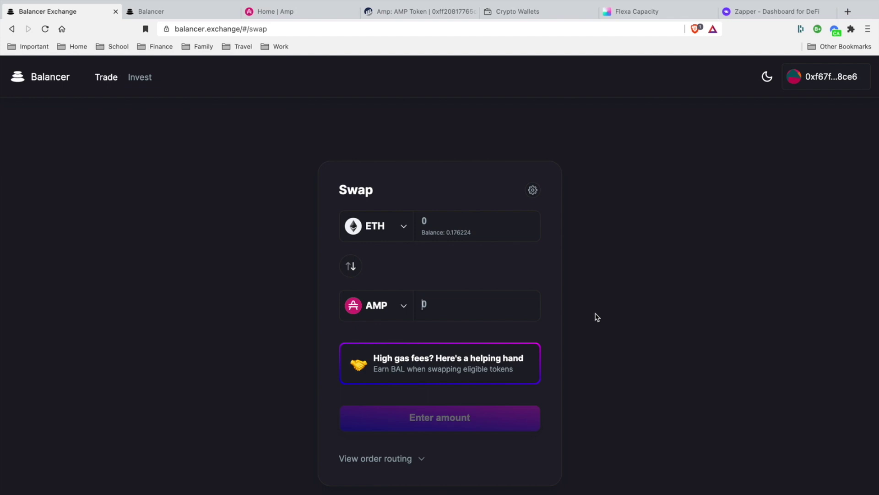
- Set the swap to receive 5000 AMP for about 0.115197 ETH, then go to Claim BAL
{"action": "type", "text": "5000"}
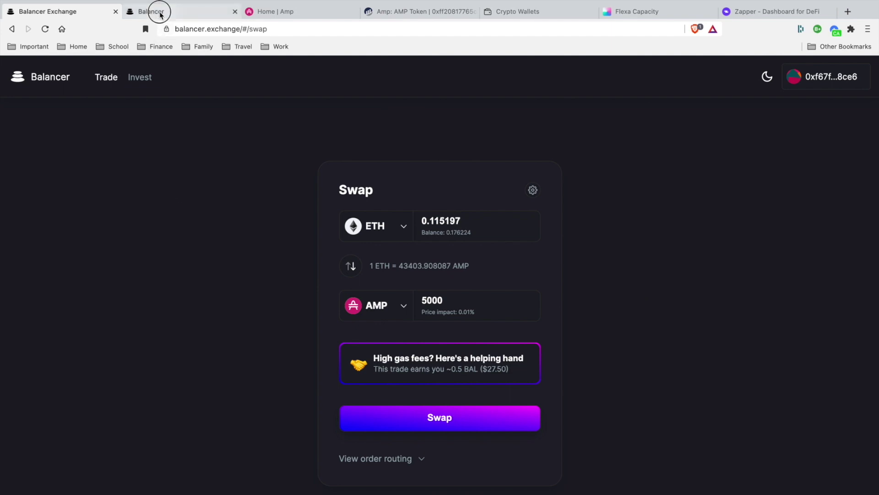
{"action": "left_click", "coordinate": [160, 15]}
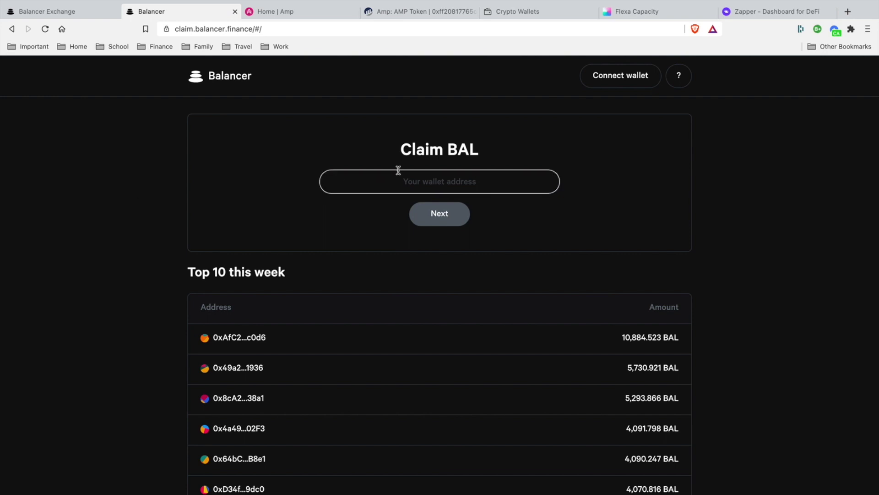
- Connect MetaMask and look up the wallet's pending BAL, which totals 0 BAL
{"action": "left_click", "coordinate": [630, 78]}
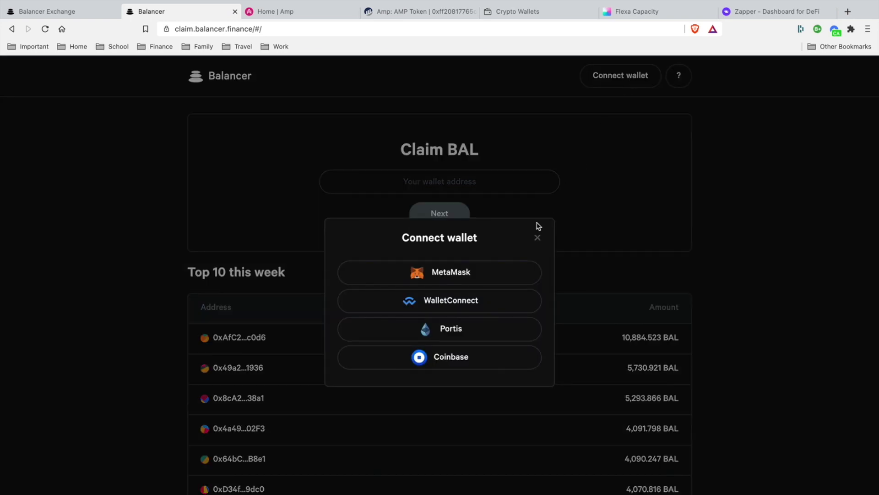
{"action": "left_click", "coordinate": [483, 277]}
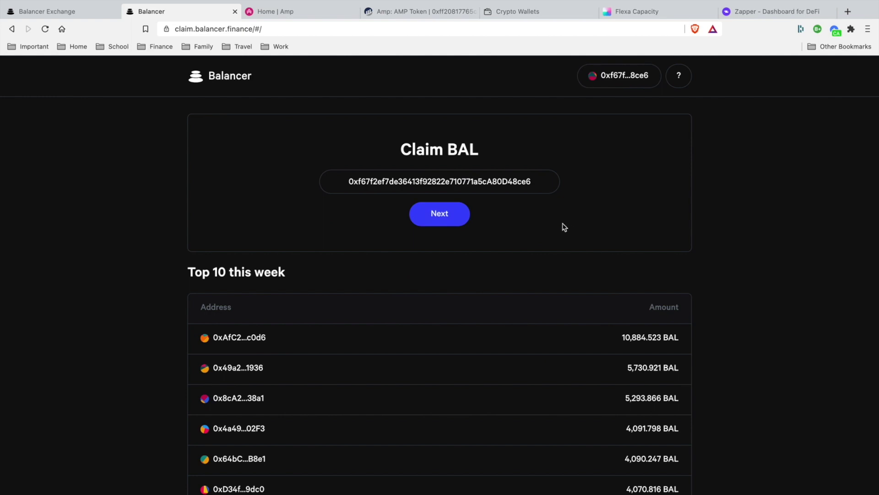
{"action": "left_click", "coordinate": [454, 222]}
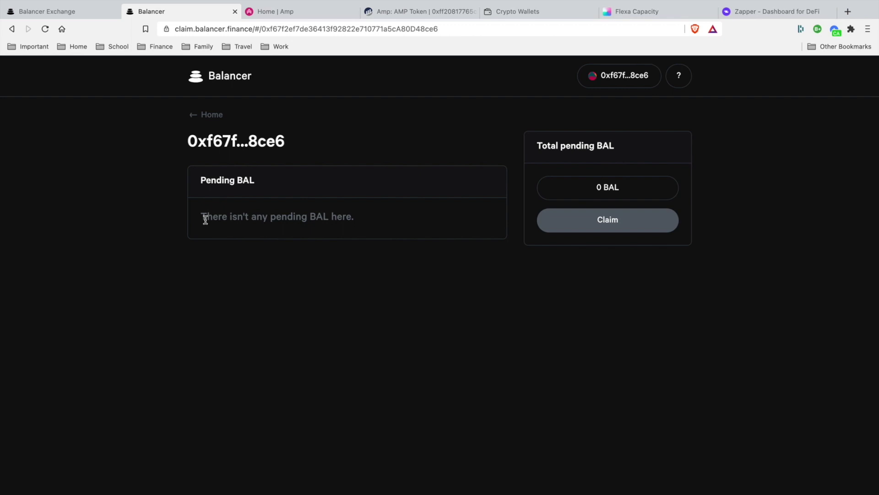
- Show the Flexa account's 624,861 Amp staked breakdown, then switch to the Zapper dashboard
{"action": "key", "text": "super+6"}
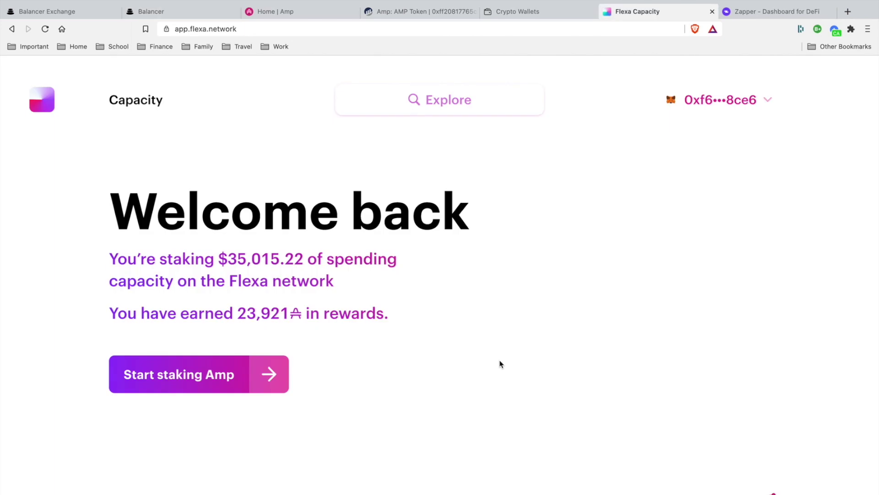
{"action": "left_click", "coordinate": [720, 107]}
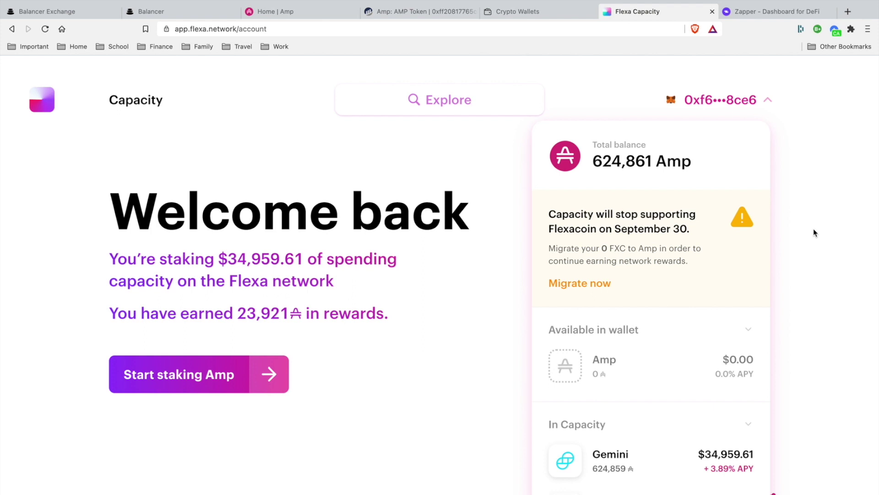
{"action": "key", "text": "ctrl+Tab"}
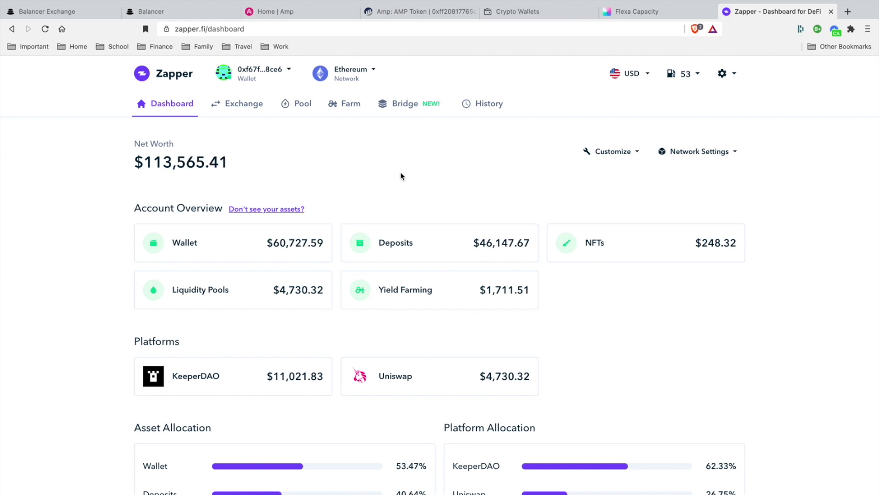
{"action": "left_click", "coordinate": [458, 235]}
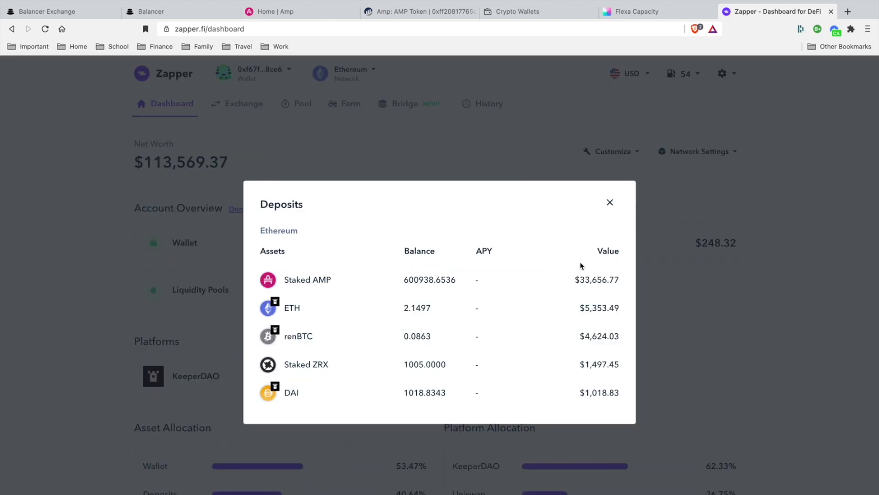
{"action": "left_click", "coordinate": [610, 204]}
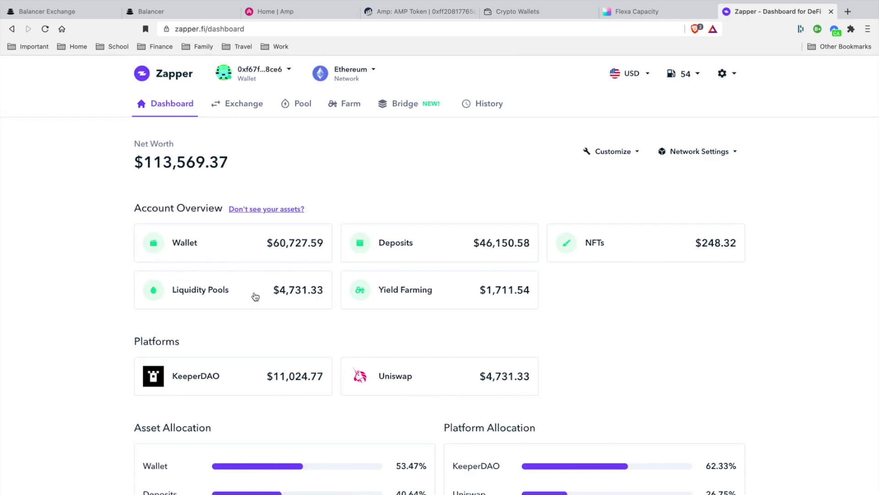
{"action": "left_click", "coordinate": [391, 299]}
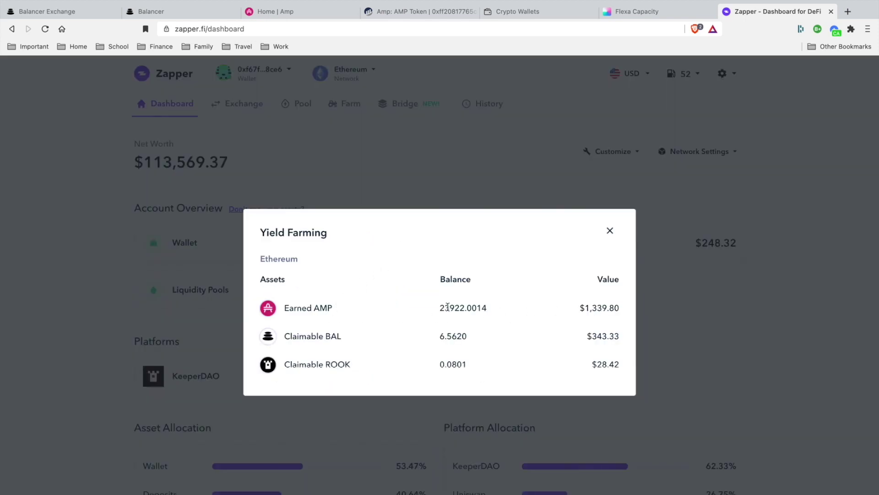
{"action": "left_click", "coordinate": [611, 229]}
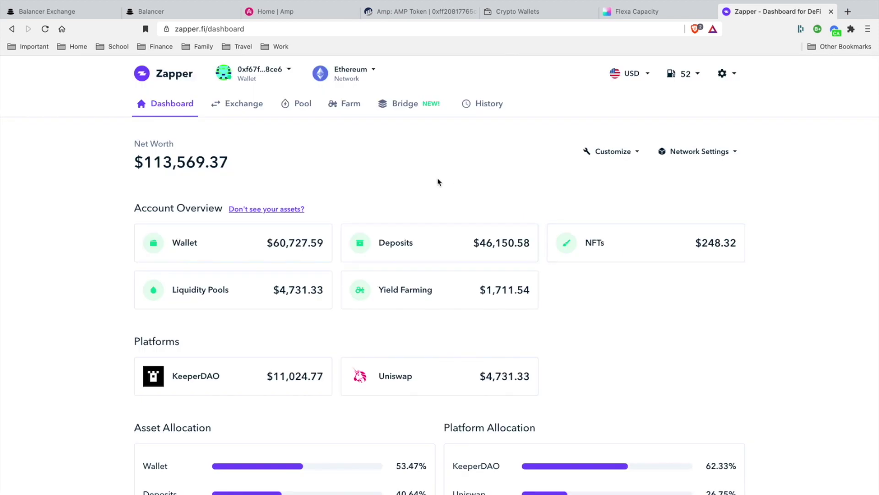